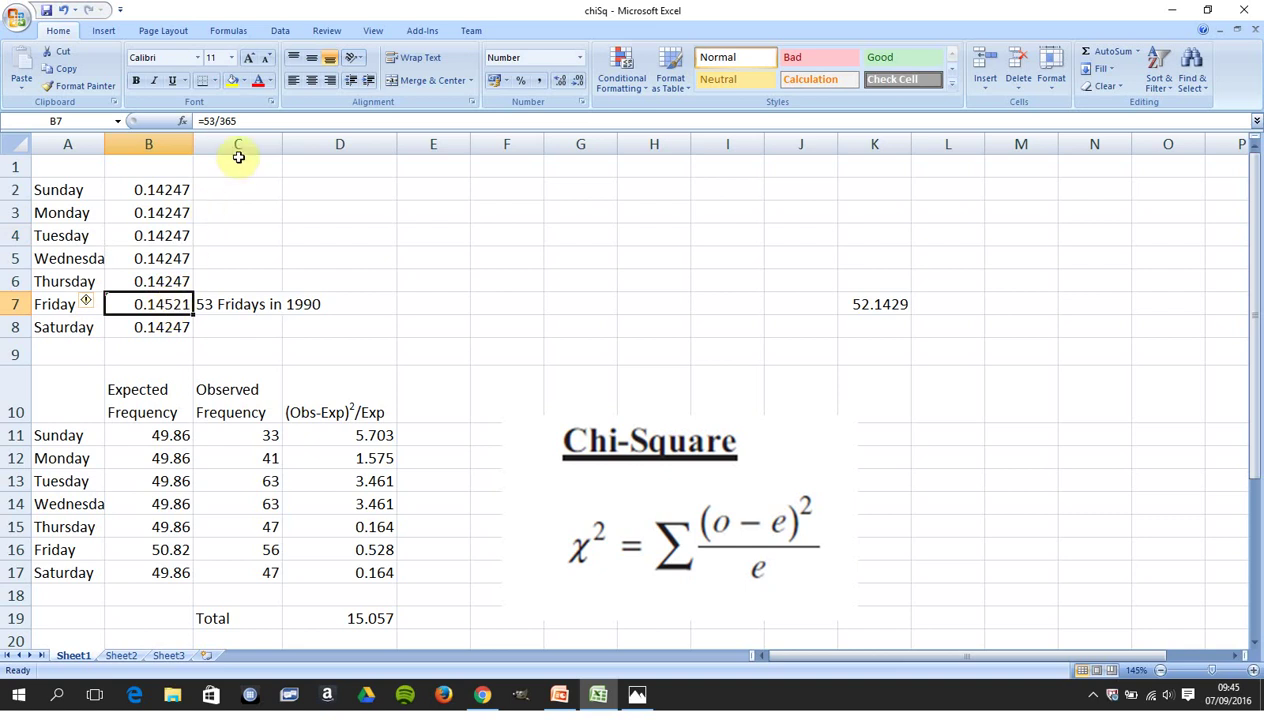
# Examine the expected frequency formulas from Sunday through Friday, cells B11 to B16
pyautogui.click(180, 431)
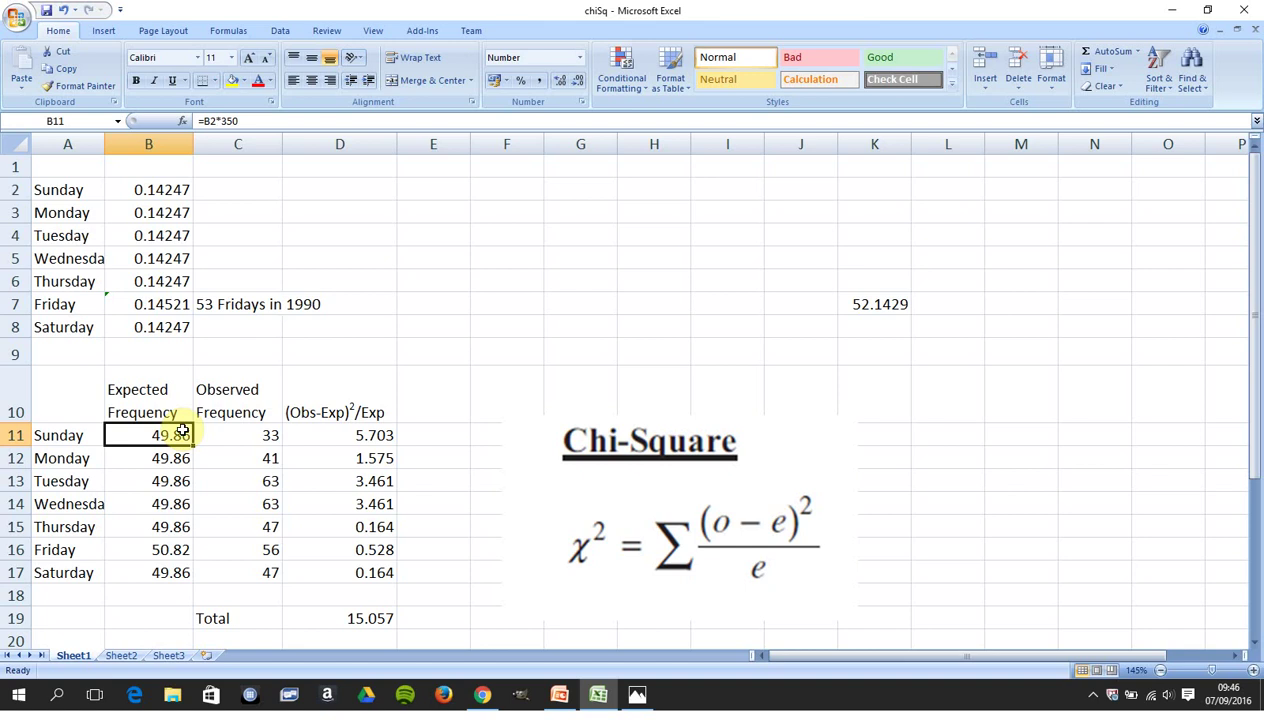
pyautogui.press('Down')
pyautogui.press('Down')
pyautogui.press('Down')
pyautogui.press('Down')
pyautogui.press('Down')
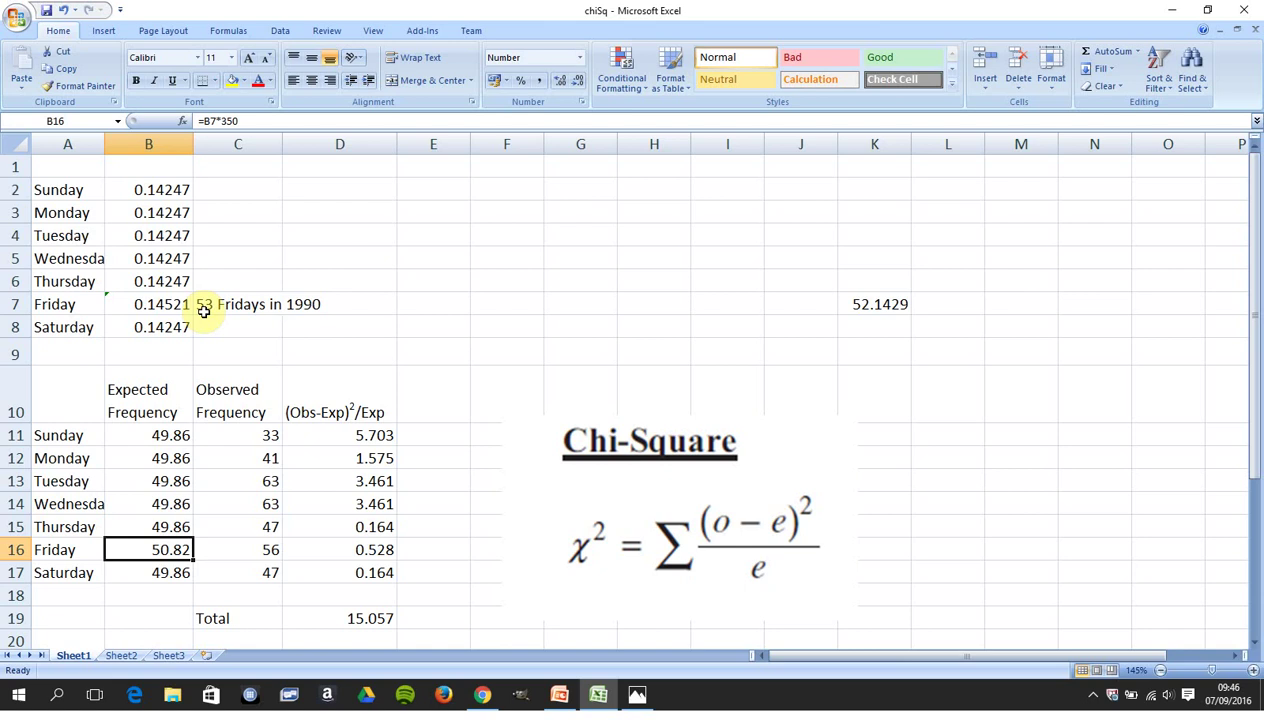
# Review the observed frequencies for the days of the week in column C
pyautogui.press('Right')
pyautogui.press('Up')
pyautogui.press('Up')
pyautogui.press('Up')
pyautogui.press('Up')
pyautogui.press('Up')
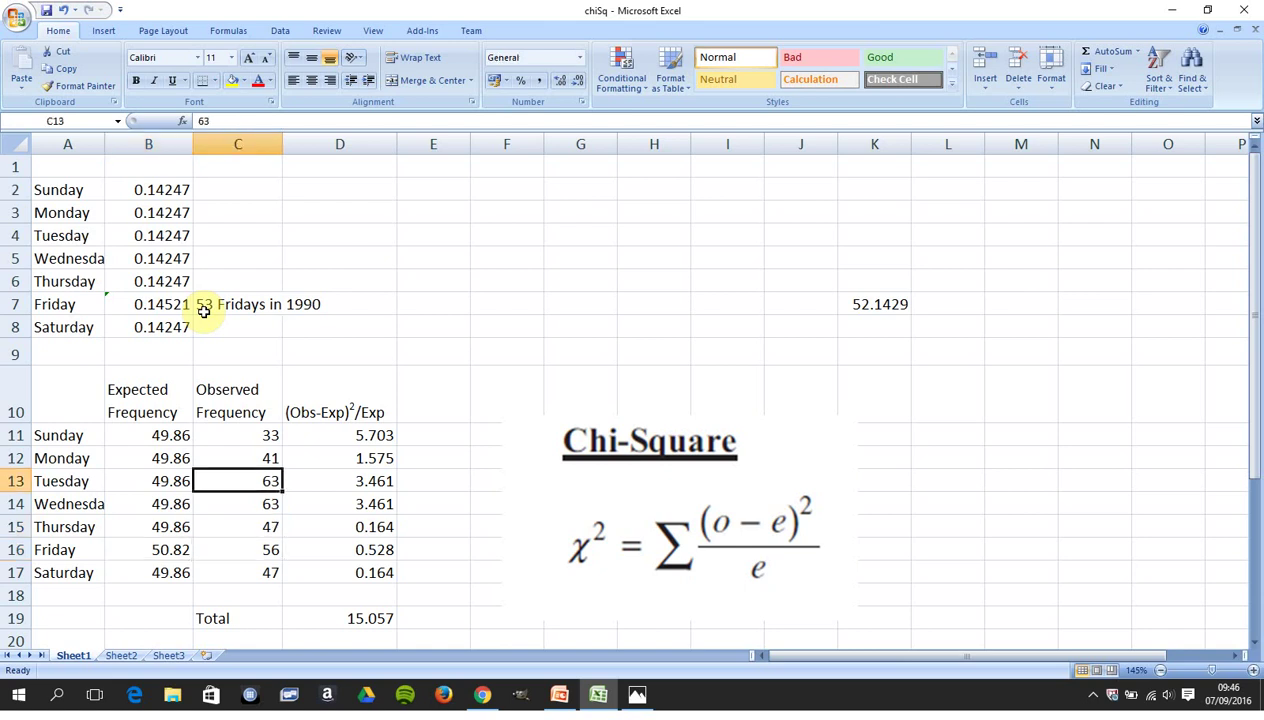
pyautogui.press('Down')
pyautogui.press('Down')
pyautogui.press('Down')
pyautogui.press('Down')
pyautogui.press('Down')
pyautogui.press('Down')
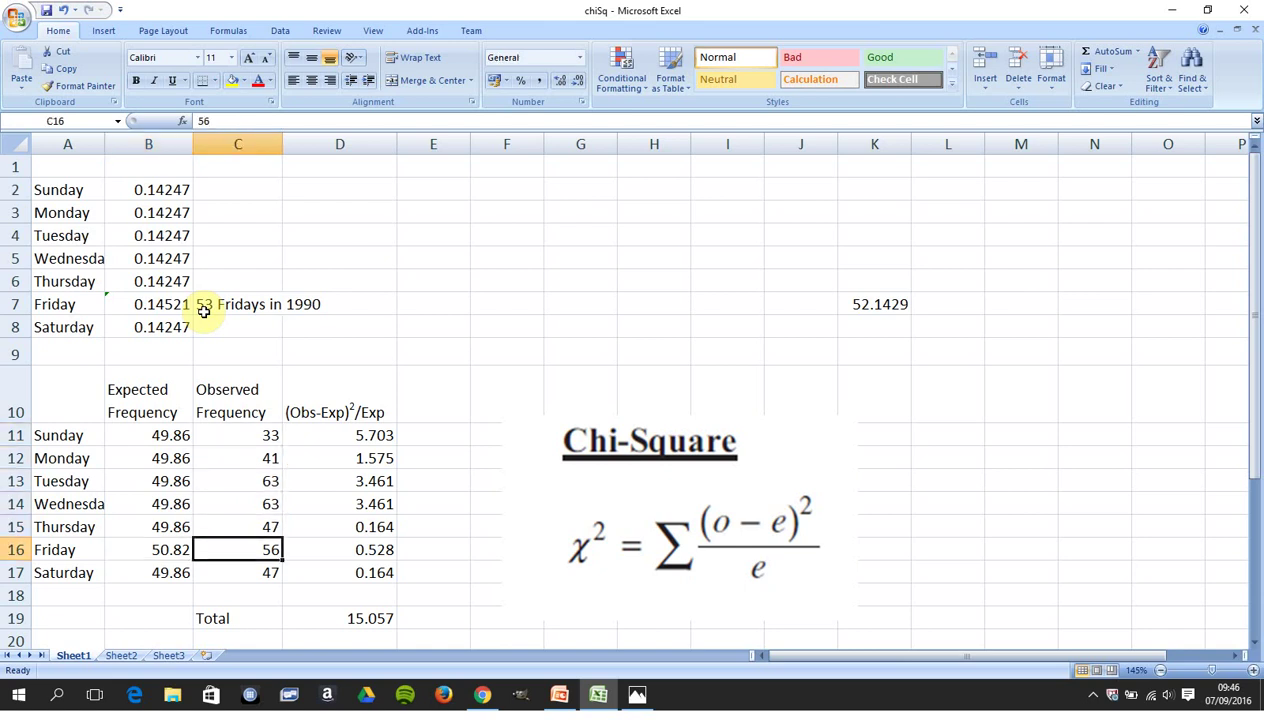
# Examine the (Obs-Exp)²/Exp formula for Sunday in cell D11
pyautogui.press('Right')
pyautogui.press('Right')
pyautogui.press('Up')
pyautogui.press('Up')
pyautogui.press('Up')
pyautogui.press('Up')
pyautogui.press('Up')
pyautogui.press('Up')
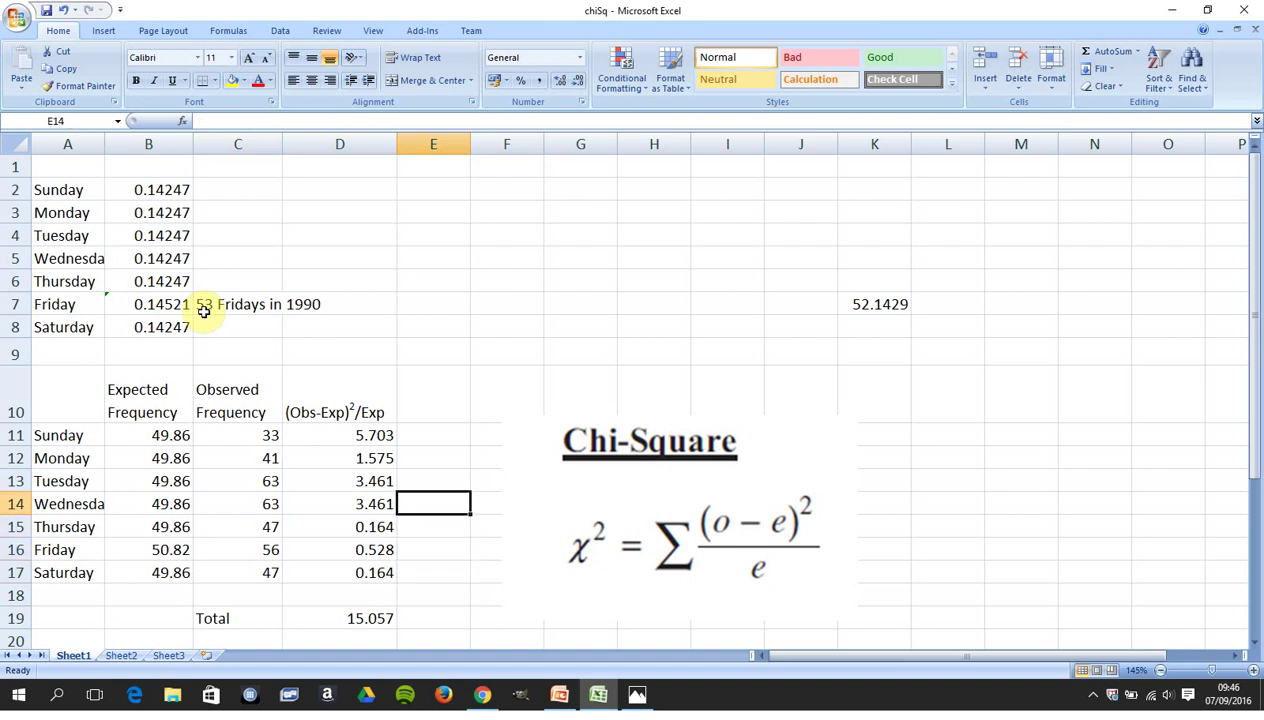
pyautogui.press('Left')
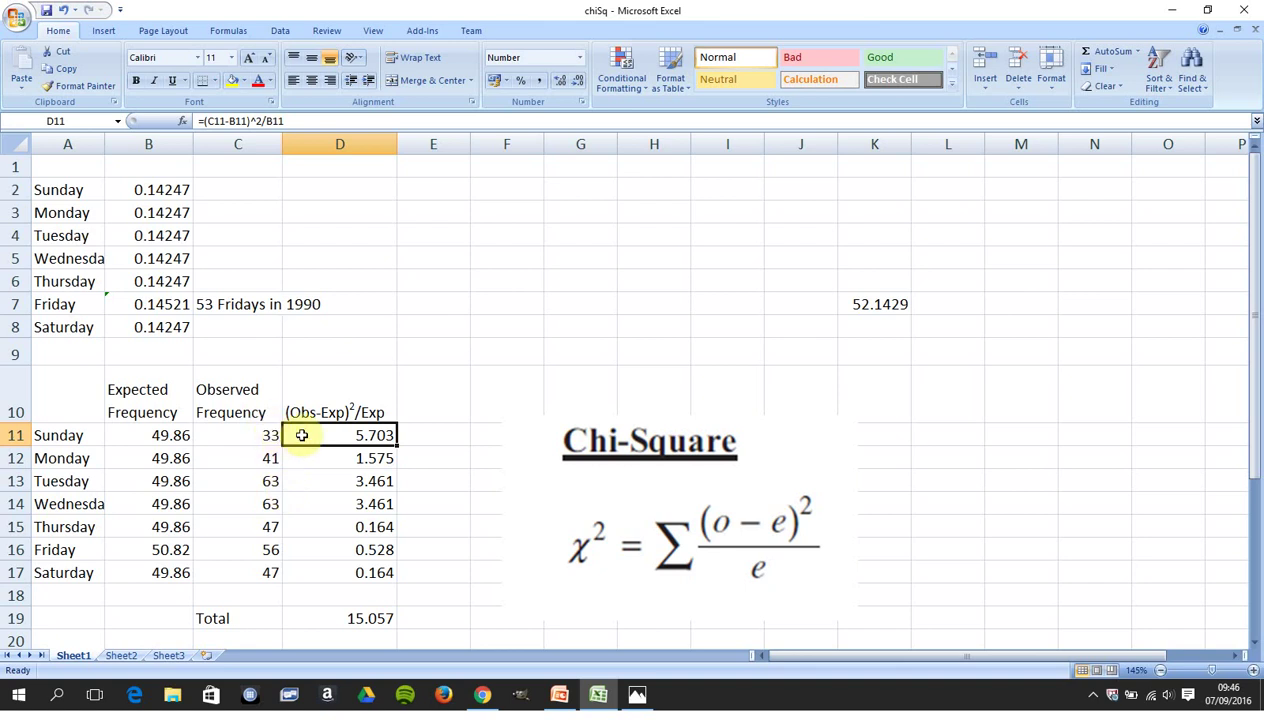
pyautogui.click(333, 119)
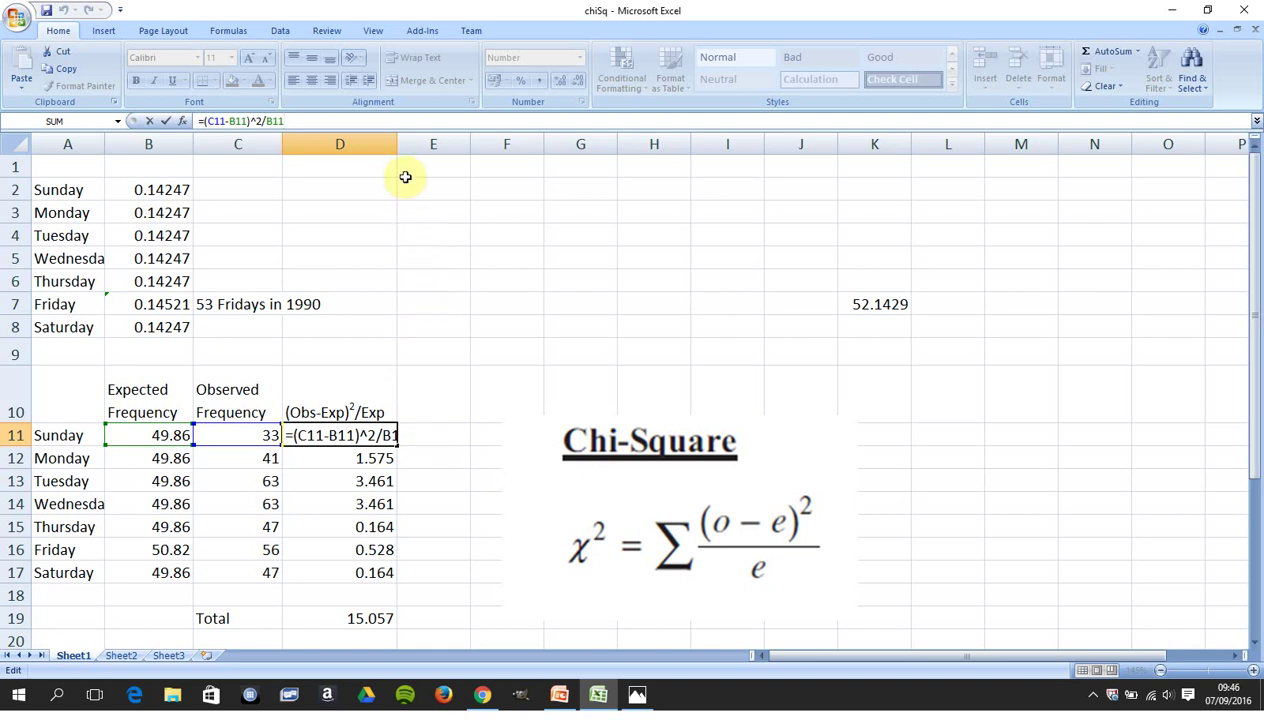
# Widen column D slightly and reopen Sunday's formula in D11 to show it in full
pyautogui.click(402, 146)
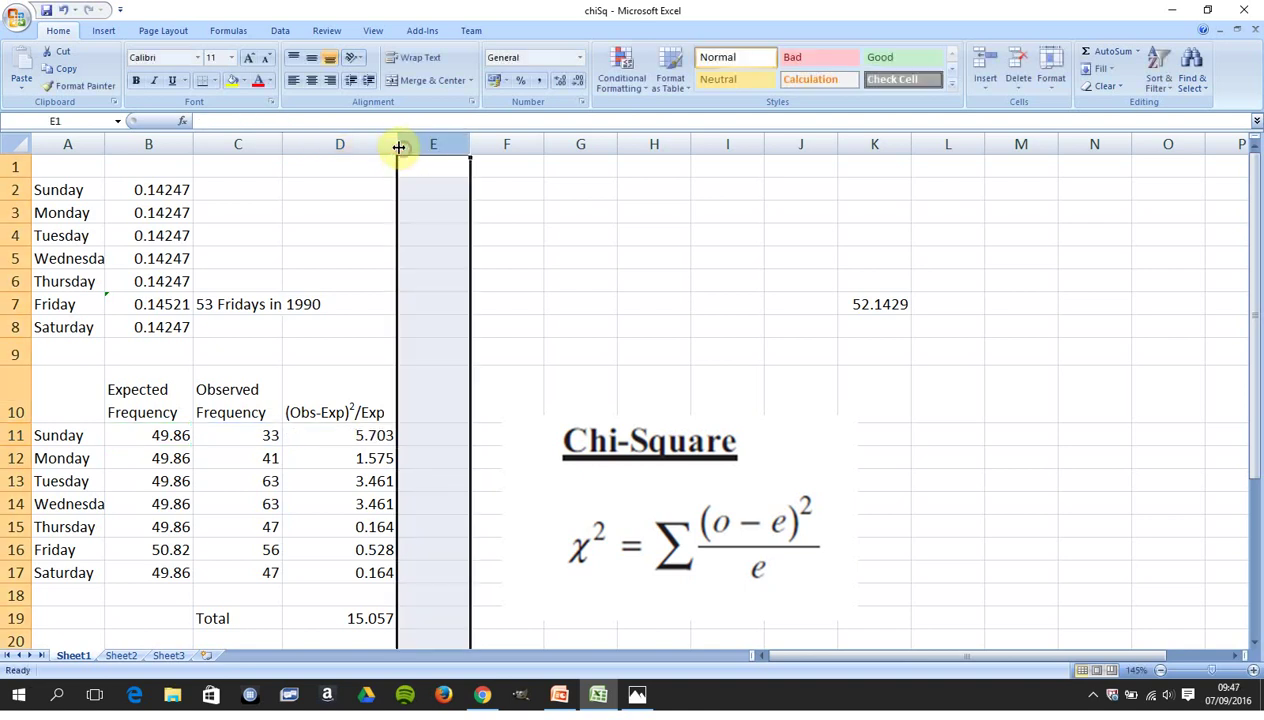
pyautogui.moveTo(398, 146); pyautogui.dragTo(409, 147)
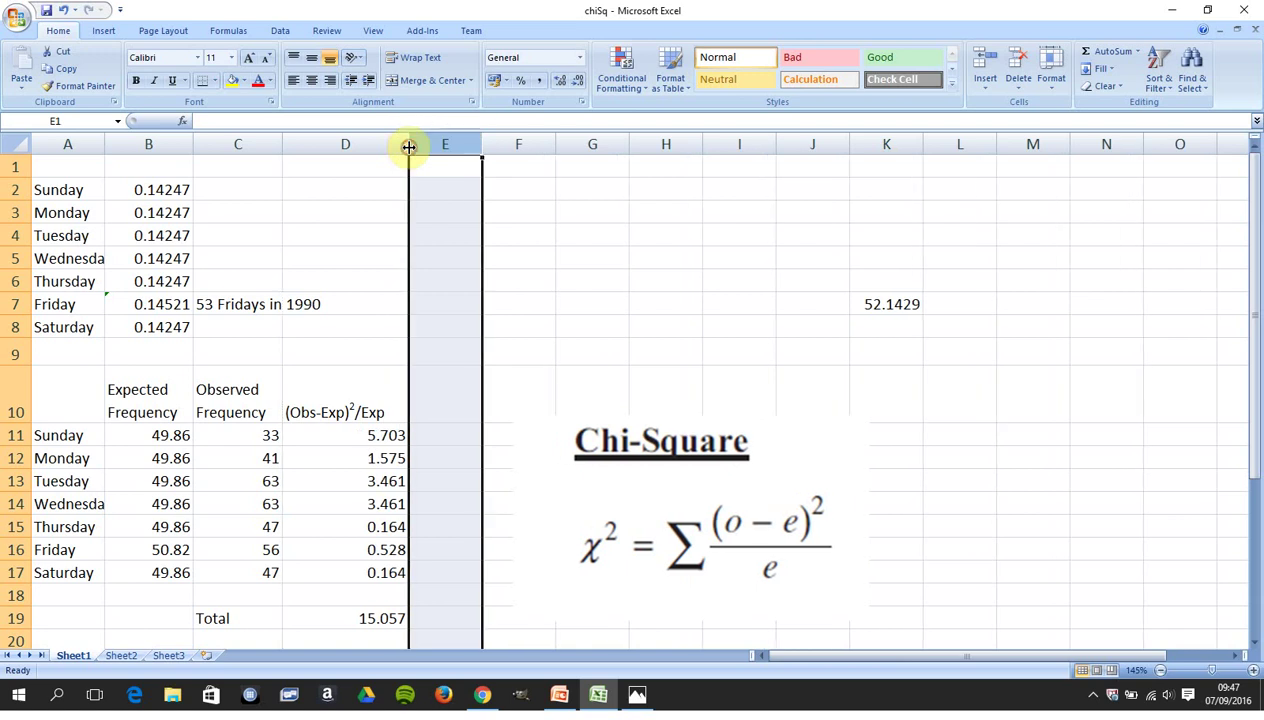
pyautogui.click(350, 430)
pyautogui.click(336, 127)
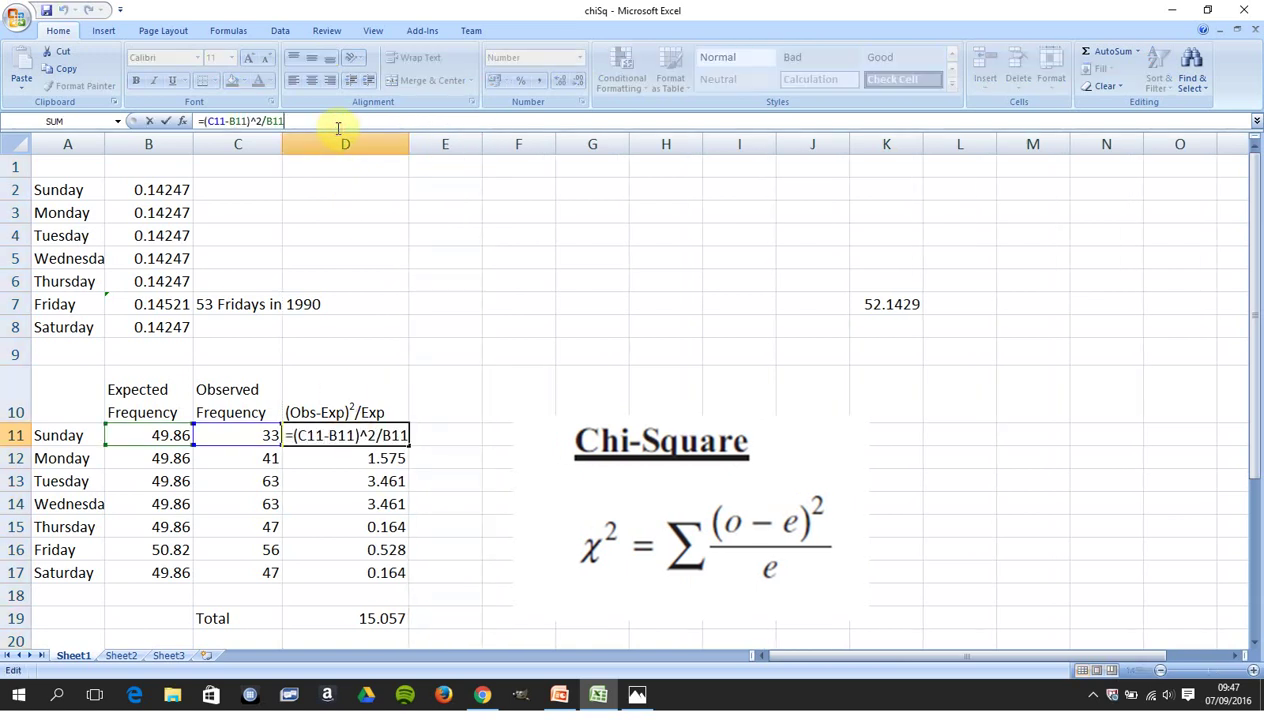
# Go through the remaining (Obs-Exp)²/Exp cells from D12 down to the total formula in D19
pyautogui.click(398, 457)
pyautogui.press('Down')
pyautogui.press('Down')
pyautogui.press('Down')
pyautogui.press('Down')
pyautogui.press('Down')
pyautogui.press('Down')
pyautogui.press('Down')
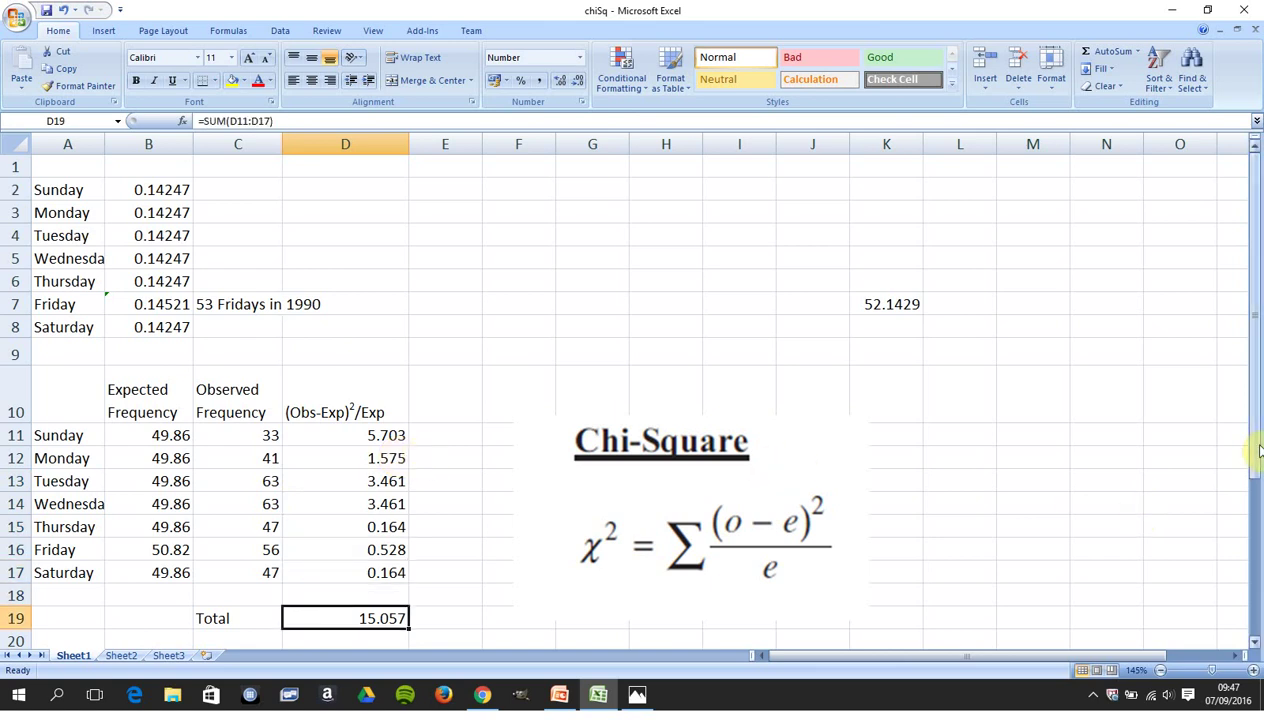
# Read the null and alternative hypotheses below the frequency table, in rows 22 to 25
pyautogui.moveTo(1258, 449); pyautogui.dragTo(1258, 516)
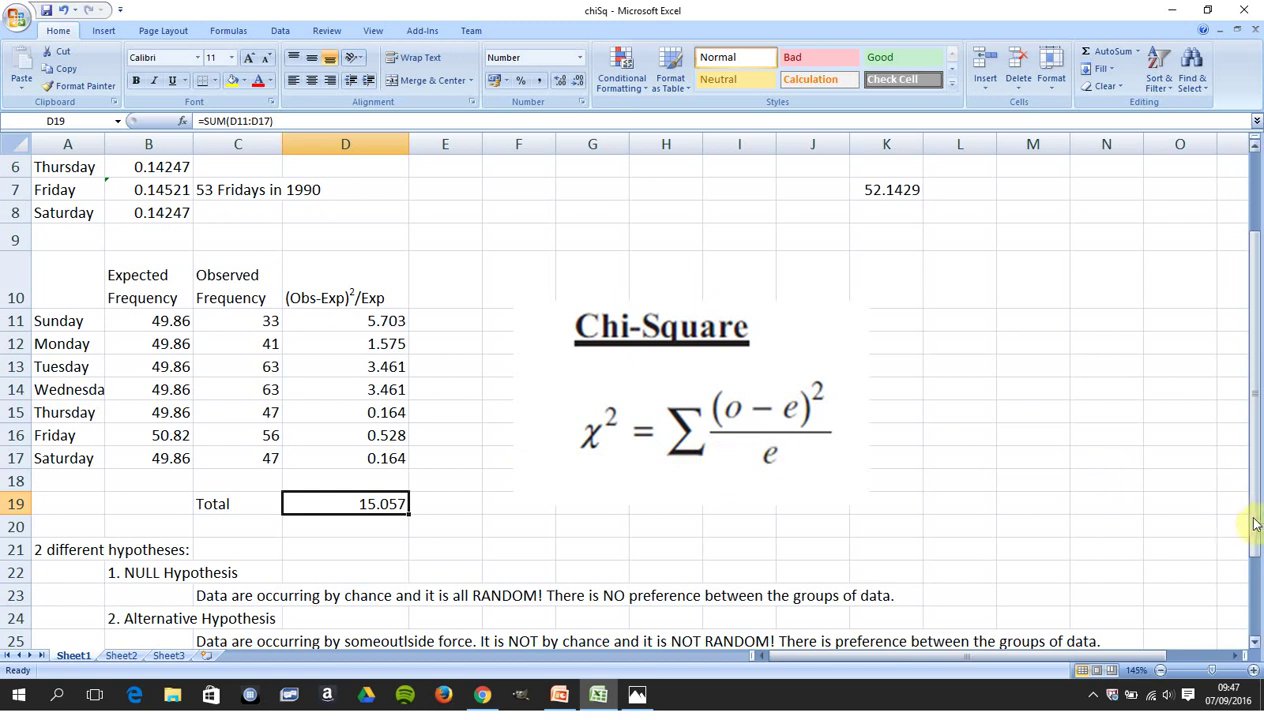
pyautogui.moveTo(1251, 521); pyautogui.dragTo(1254, 558)
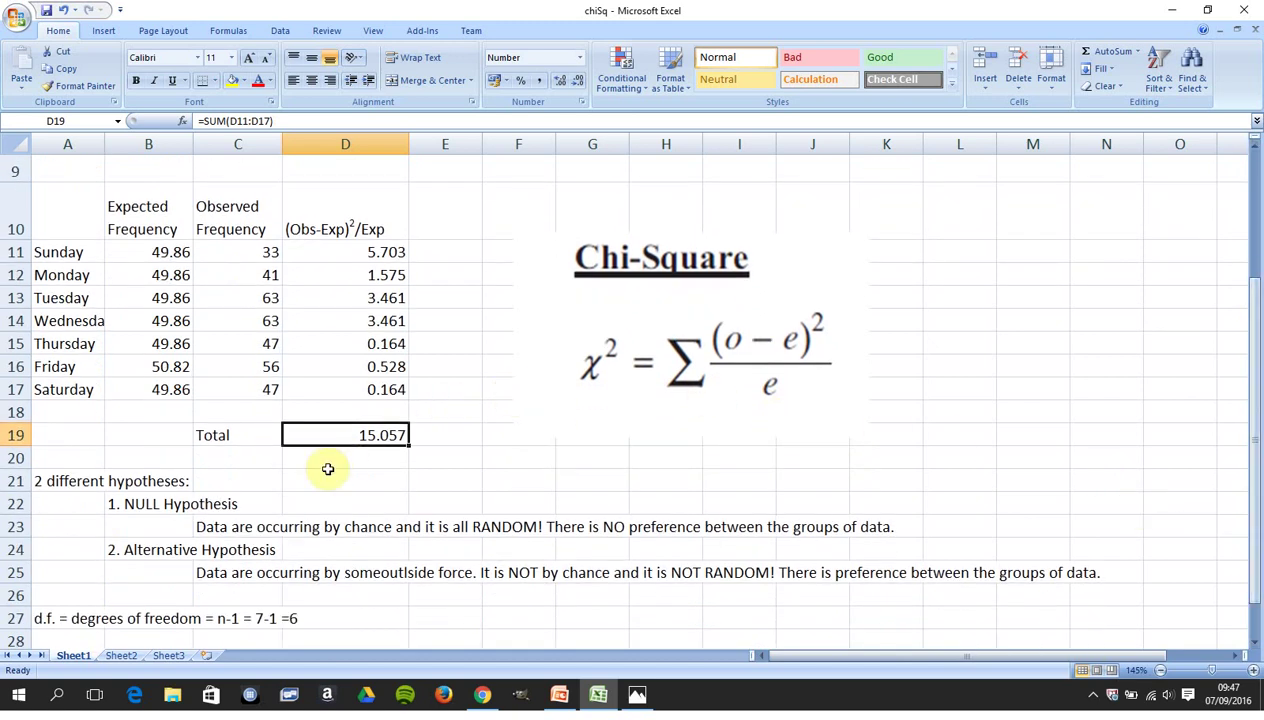
pyautogui.click(234, 504)
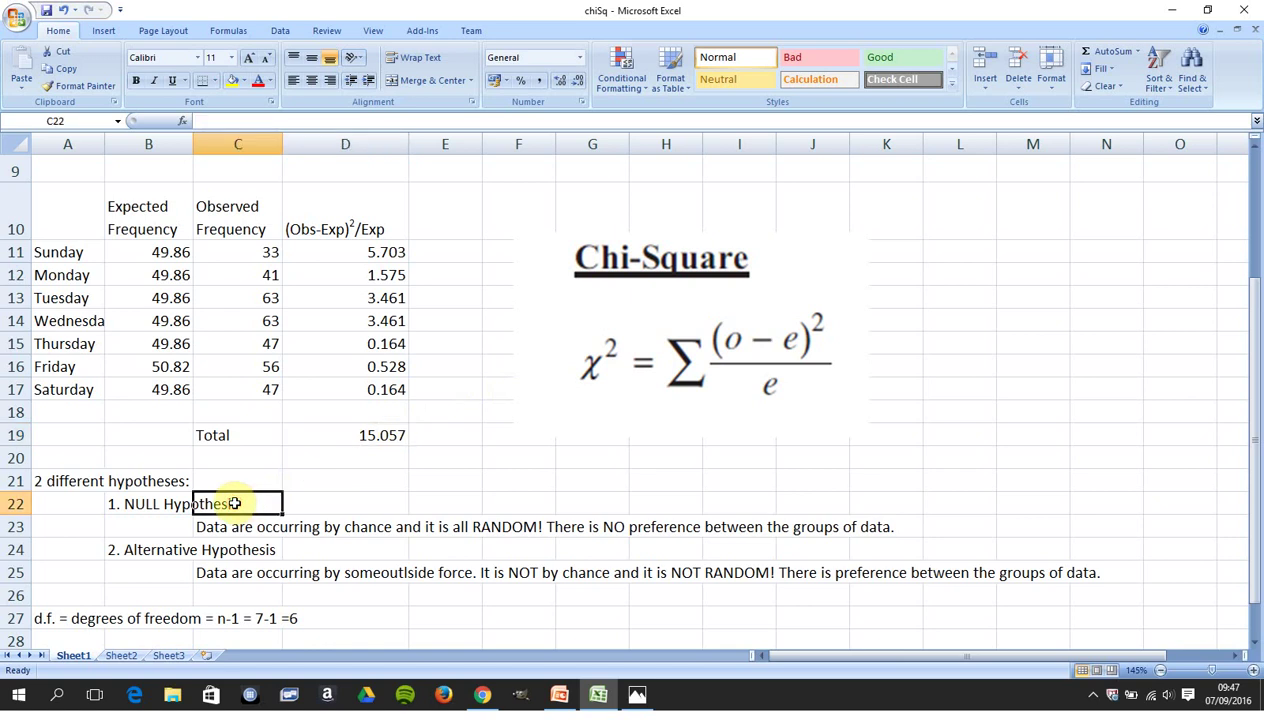
pyautogui.press('Left')
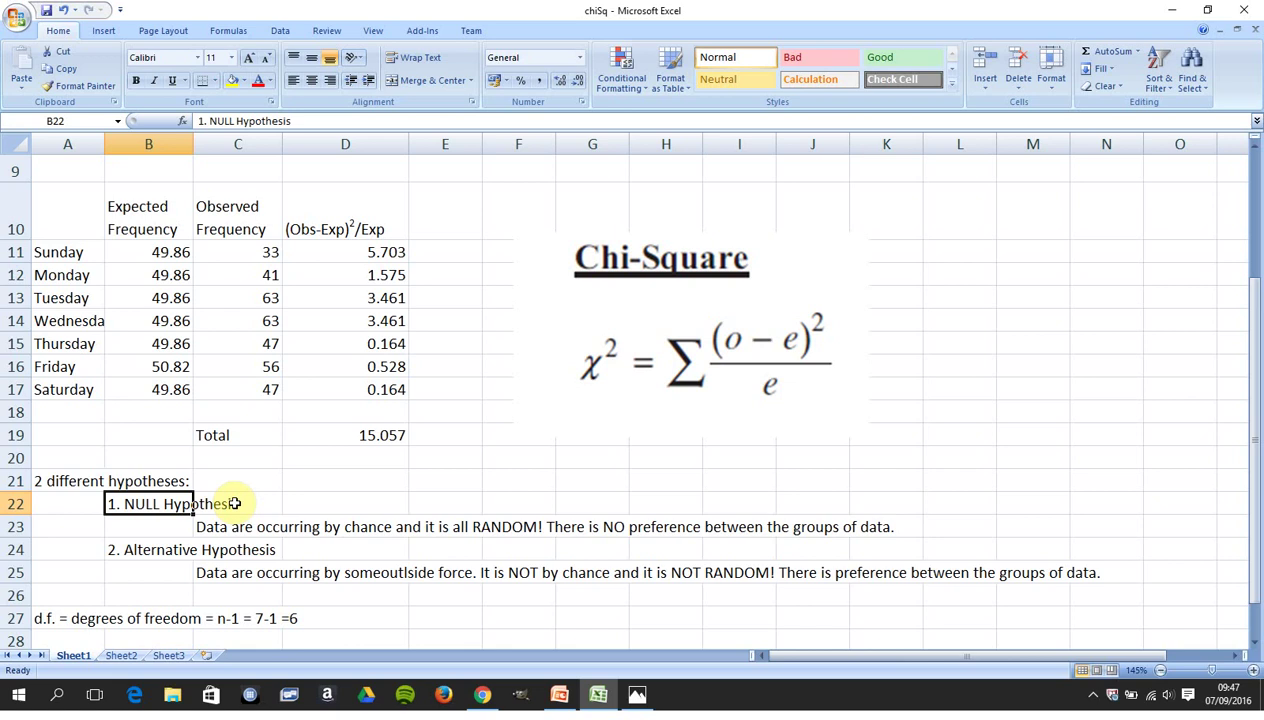
pyautogui.press('Down')
pyautogui.press('Down')
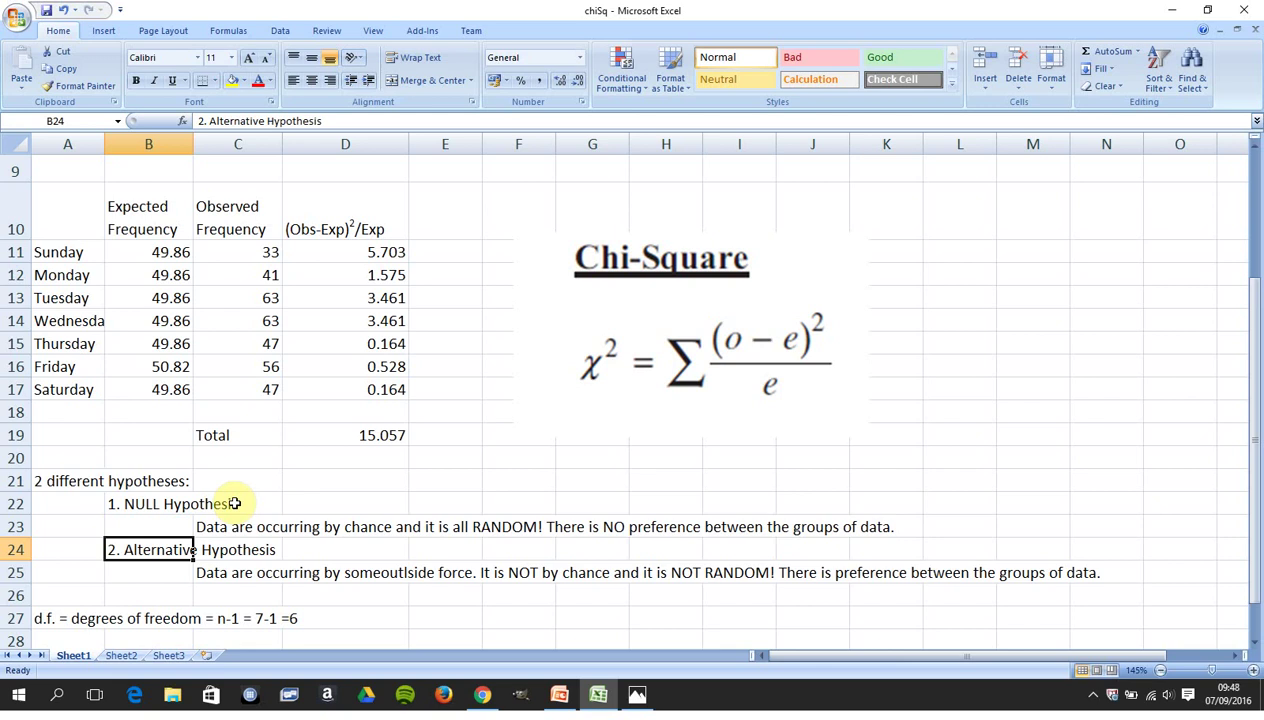
# Review the degrees of freedom line in A27 and the critical value entry in B29
pyautogui.press('Down')
pyautogui.press('Down')
pyautogui.press('Down')
pyautogui.press('Down')
pyautogui.press('Down')
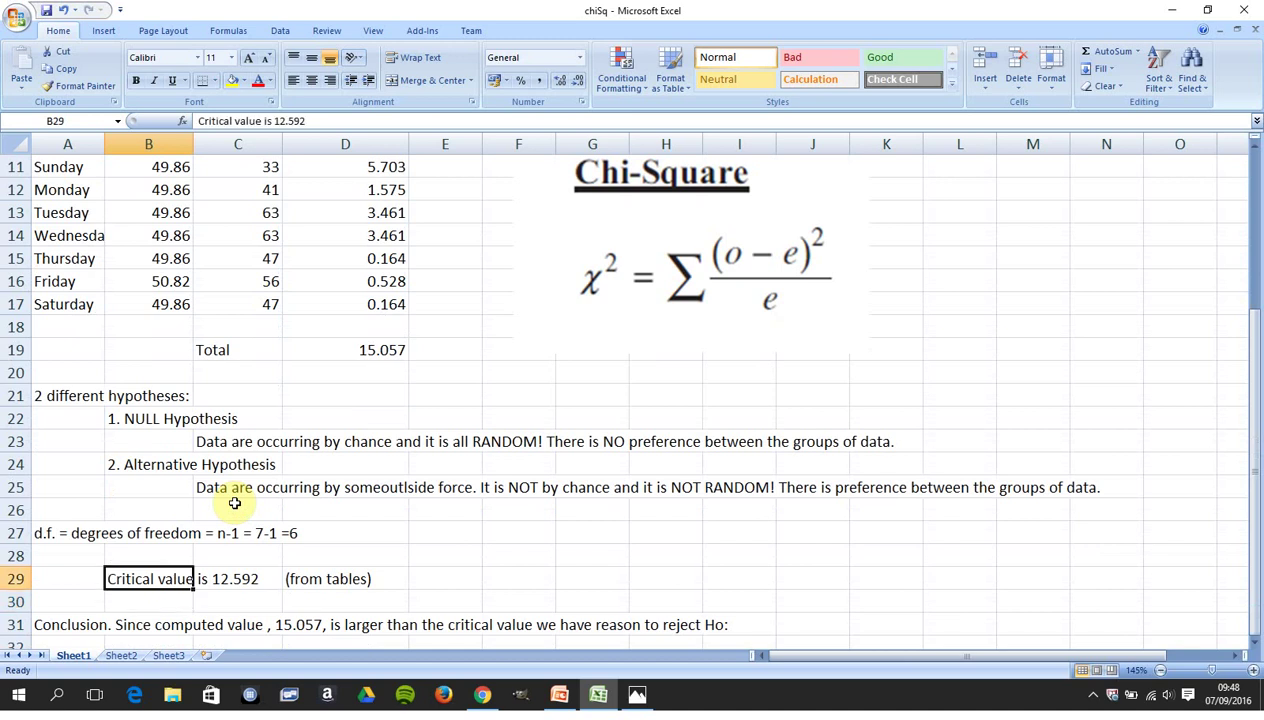
pyautogui.press('Up')
pyautogui.press('Up')
pyautogui.press('Left')
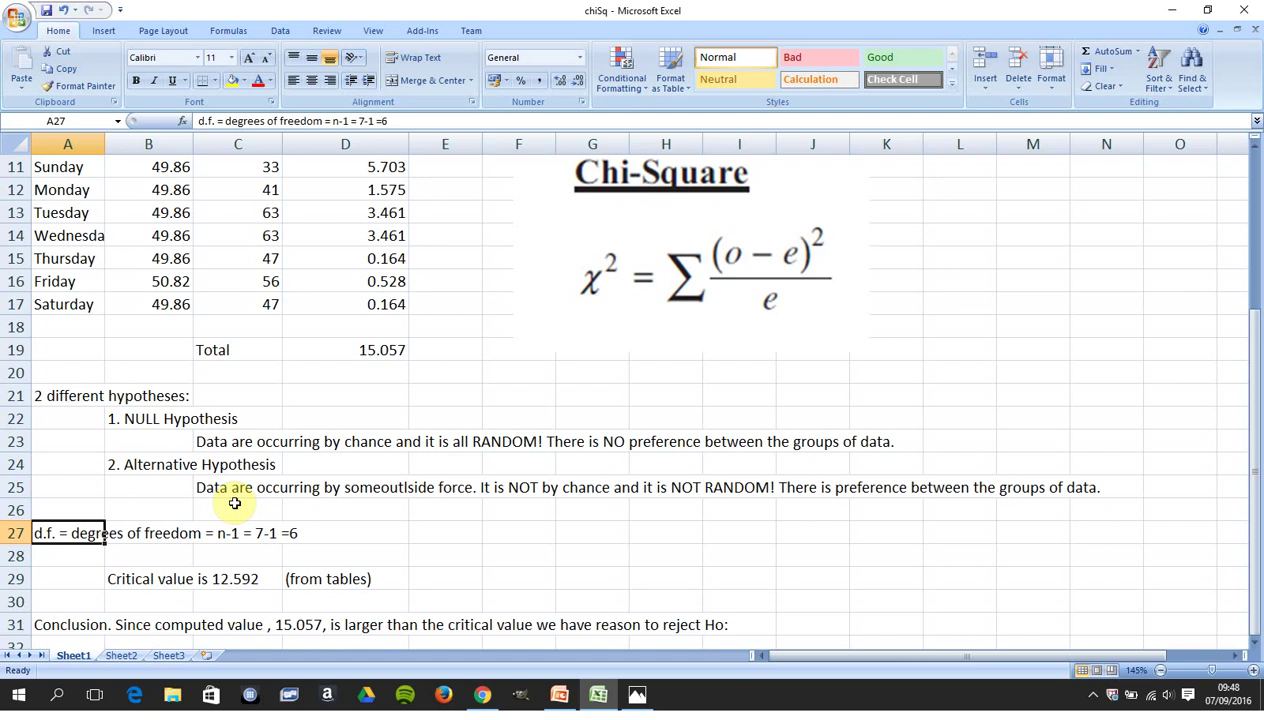
pyautogui.press('Down')
pyautogui.press('Down')
pyautogui.press('Right')
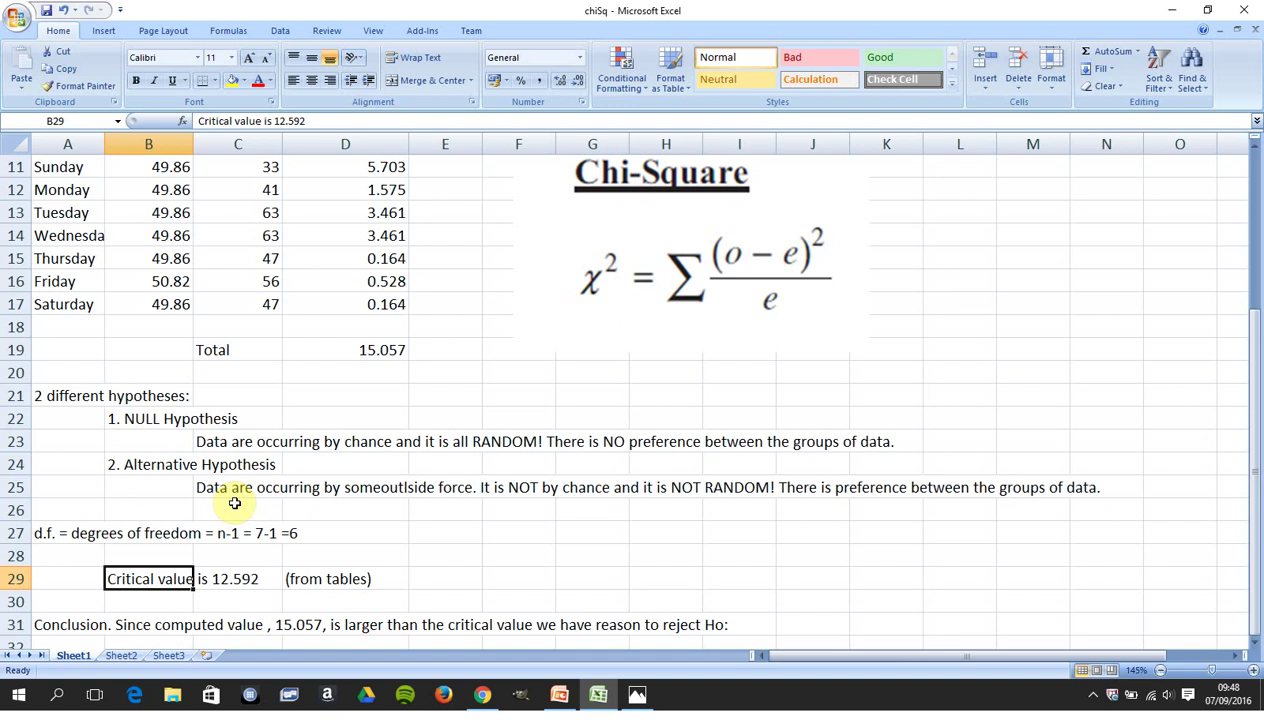
# Switch to the chi-squared table in Photos and compare its 5% column with the significance level in the PowerPoint question
pyautogui.hotkey('alt', 'Tab')
pyautogui.hotkey('alt', 'Tab')
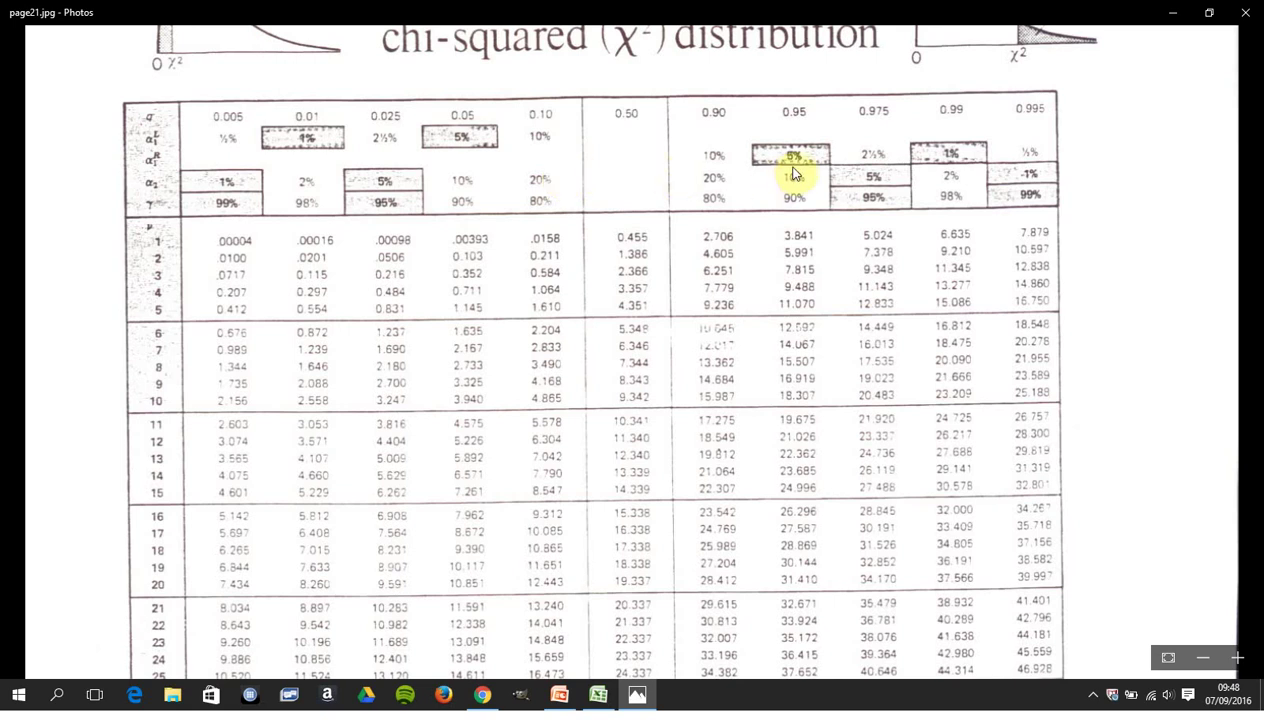
pyautogui.hotkey('alt', 'Tab')
pyautogui.hotkey('alt', 'Tab')
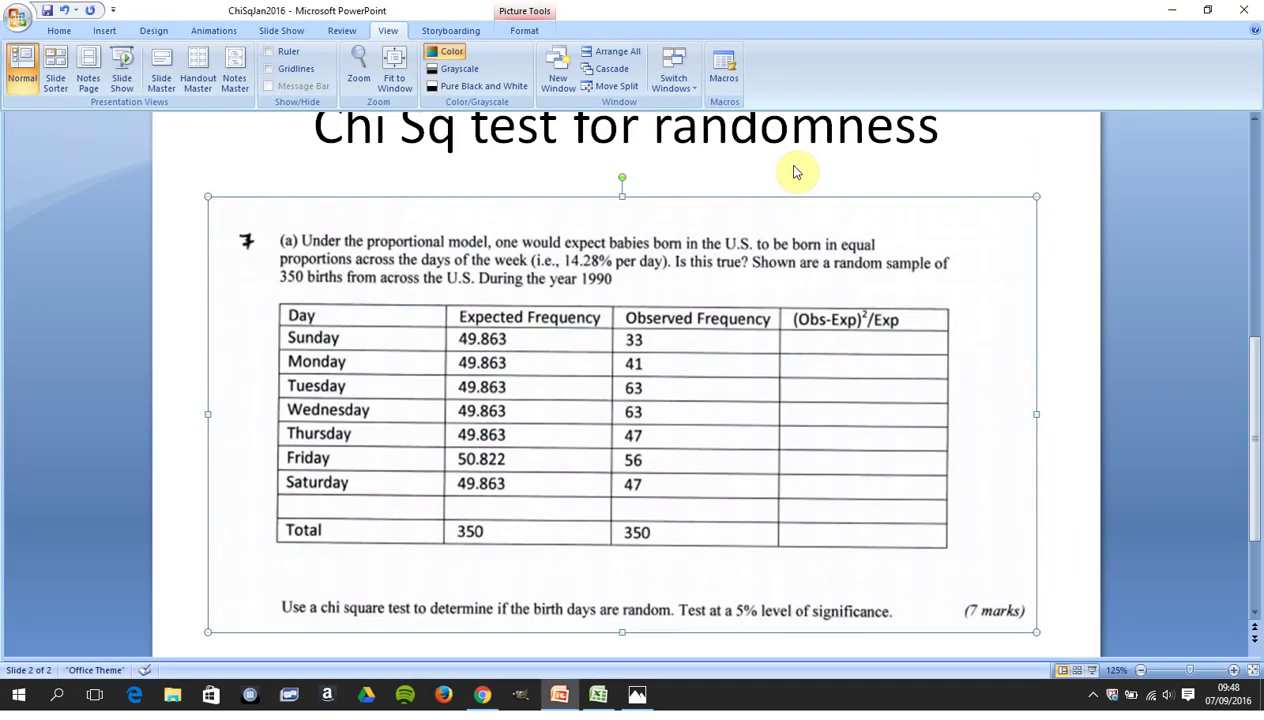
pyautogui.hotkey('alt', 'Tab')
pyautogui.hotkey('alt', 'Tab')
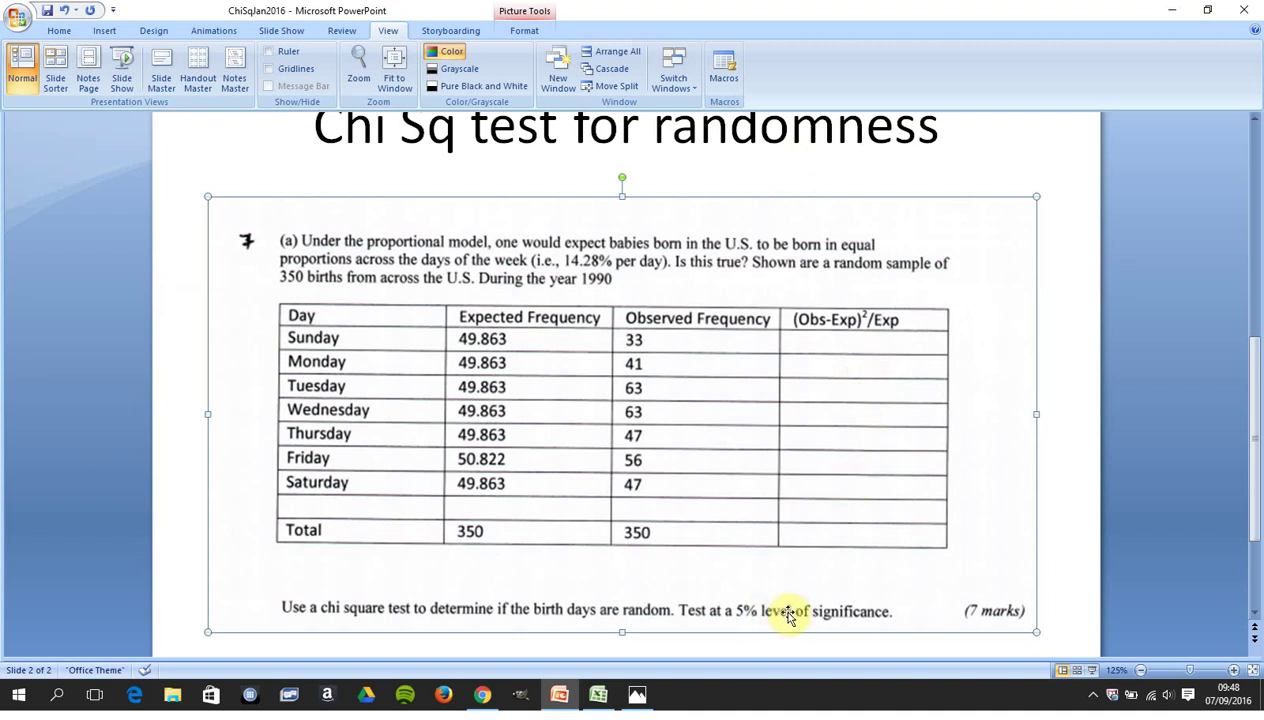
pyautogui.hotkey('alt', 'Tab')
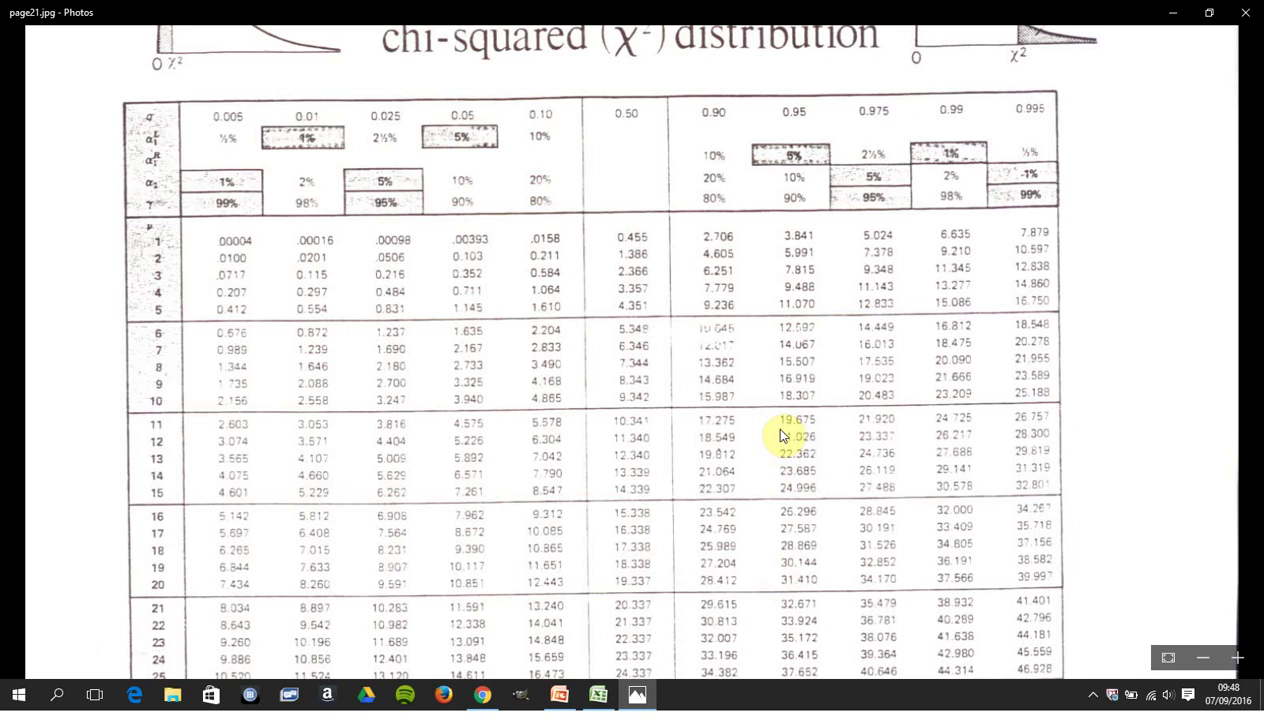